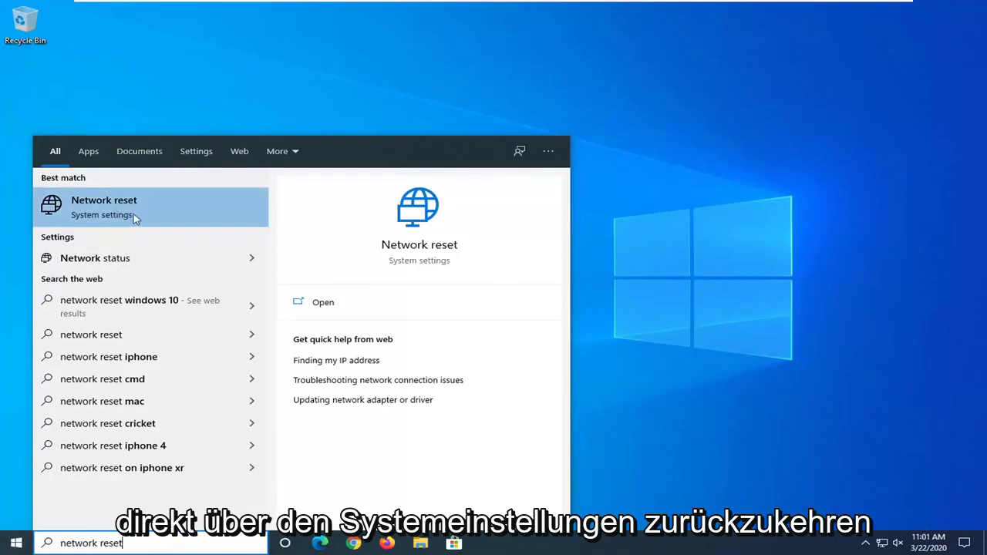
- Open the Network reset system setting from the 'network reset' search results
{"action": "left_click", "coordinate": [135, 219]}
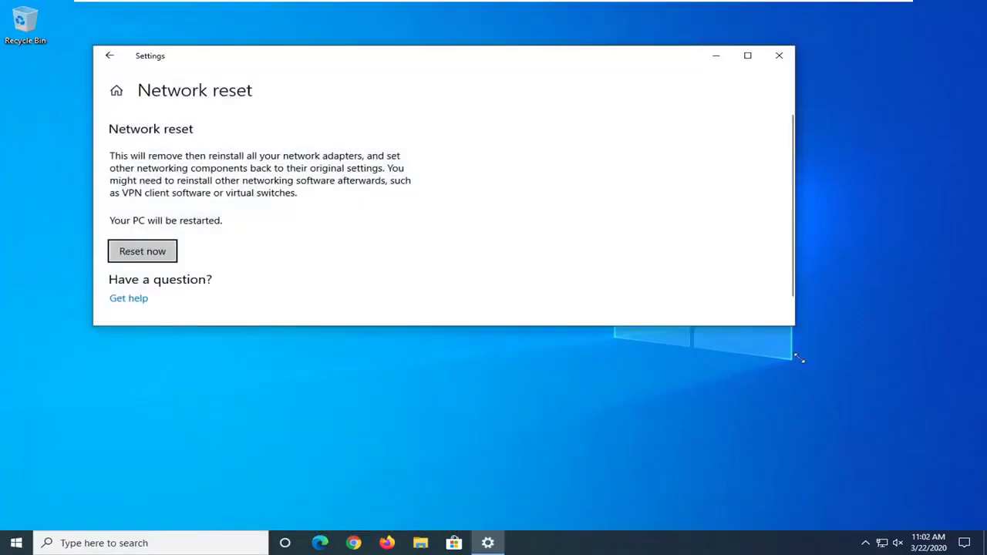
- Enlarge the Settings window, then reset the network settings and confirm with Yes
{"action": "left_click_drag", "start_coordinate": [799, 359], "coordinate": [802, 469]}
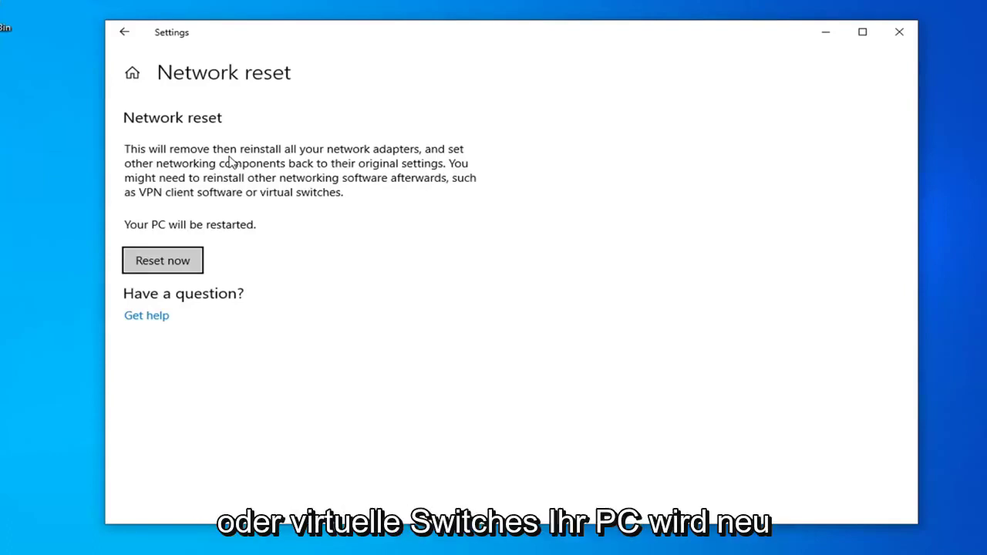
{"action": "left_click", "coordinate": [188, 262]}
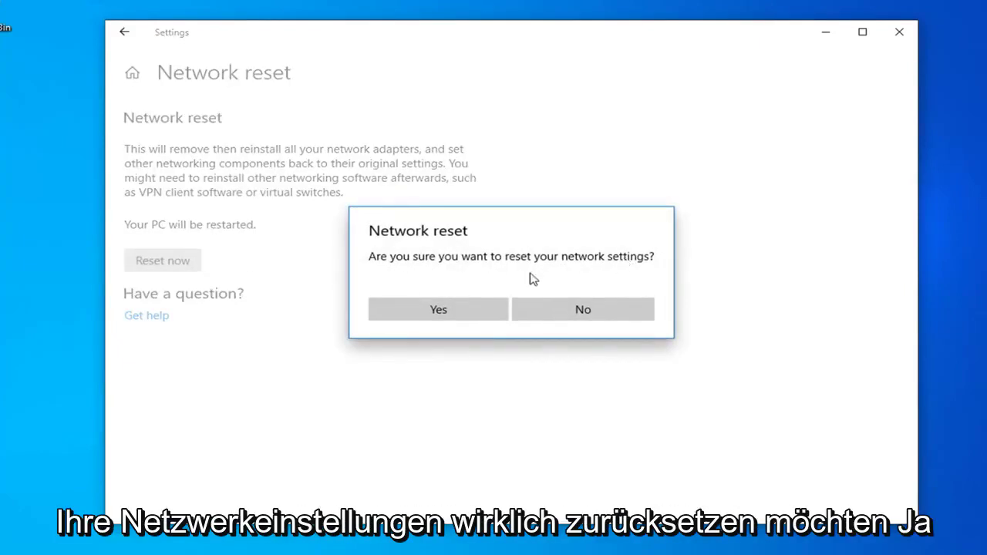
{"action": "left_click", "coordinate": [452, 314]}
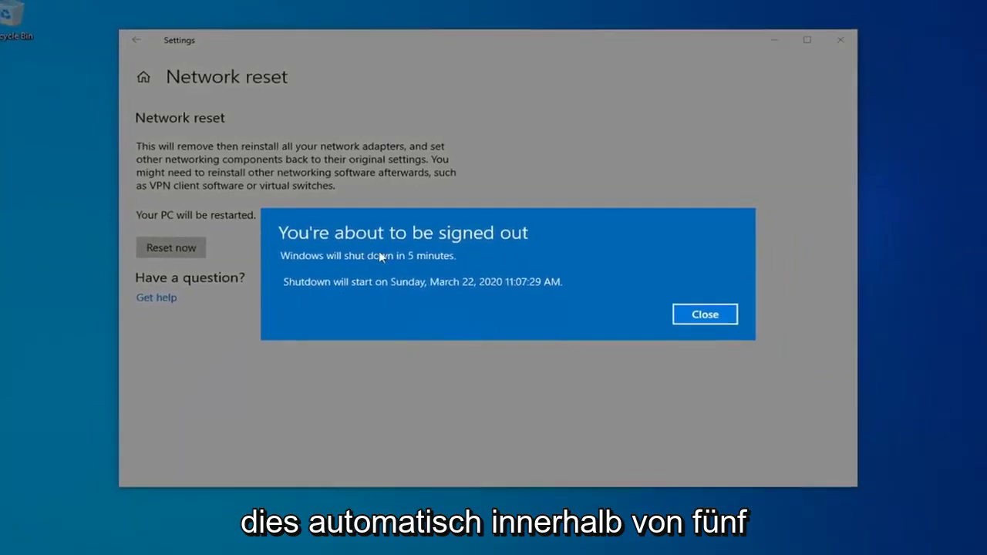
- Dismiss the sign-out notice, close Settings, restart the PC, and decline network discoverability
{"action": "left_click", "coordinate": [705, 314]}
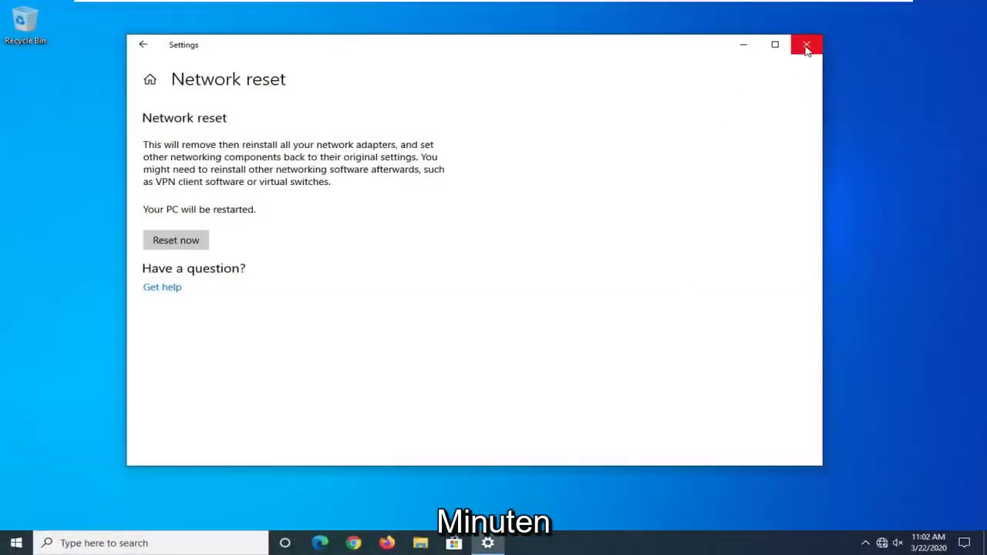
{"action": "left_click", "coordinate": [806, 45]}
{"action": "left_click", "coordinate": [16, 543]}
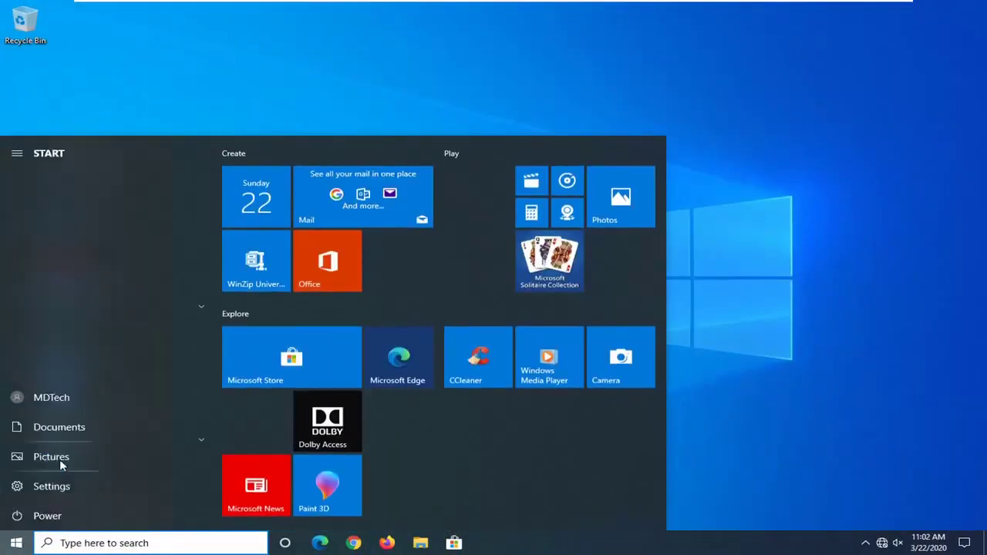
{"action": "left_click", "coordinate": [15, 517]}
{"action": "left_click", "coordinate": [16, 517]}
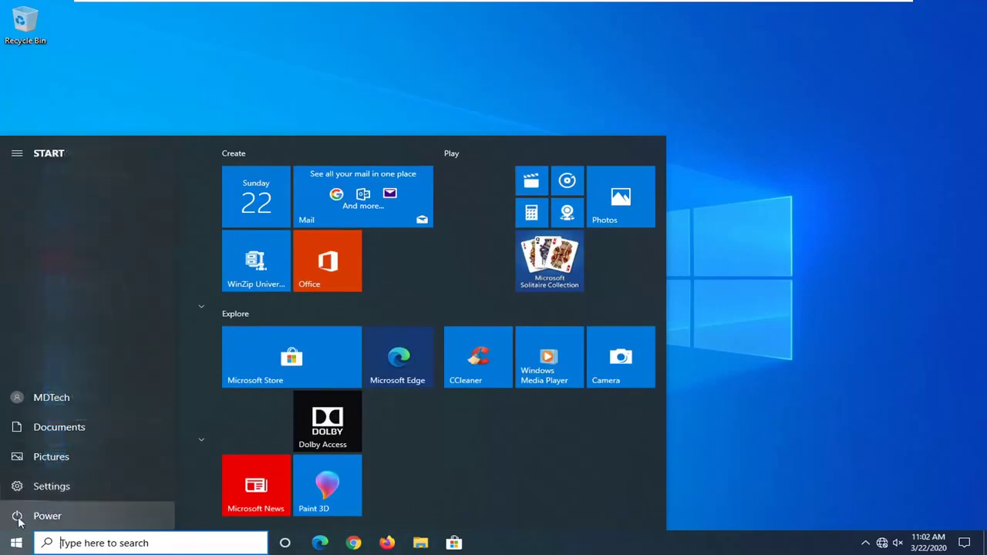
{"action": "left_click", "coordinate": [114, 522]}
{"action": "left_click", "coordinate": [110, 485]}
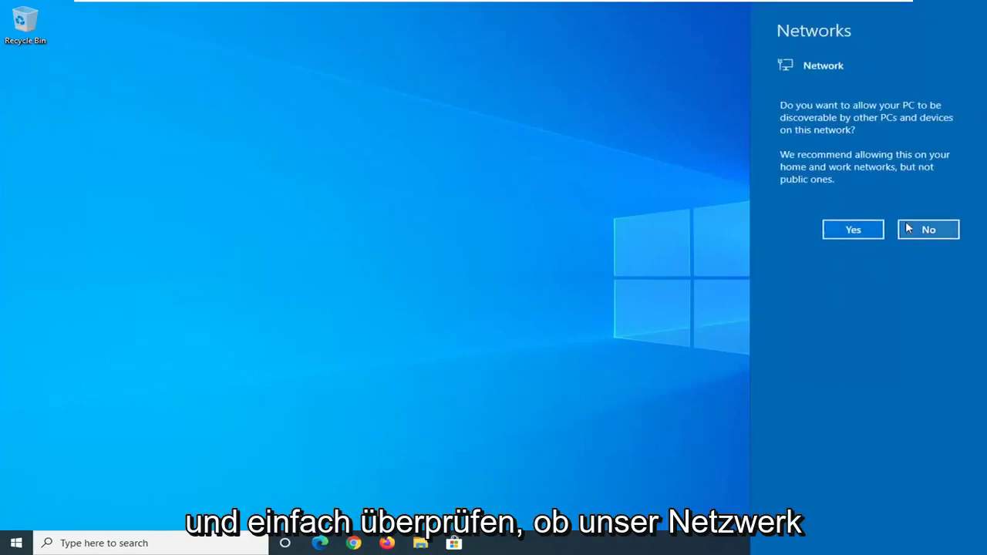
{"action": "left_click", "coordinate": [746, 375]}
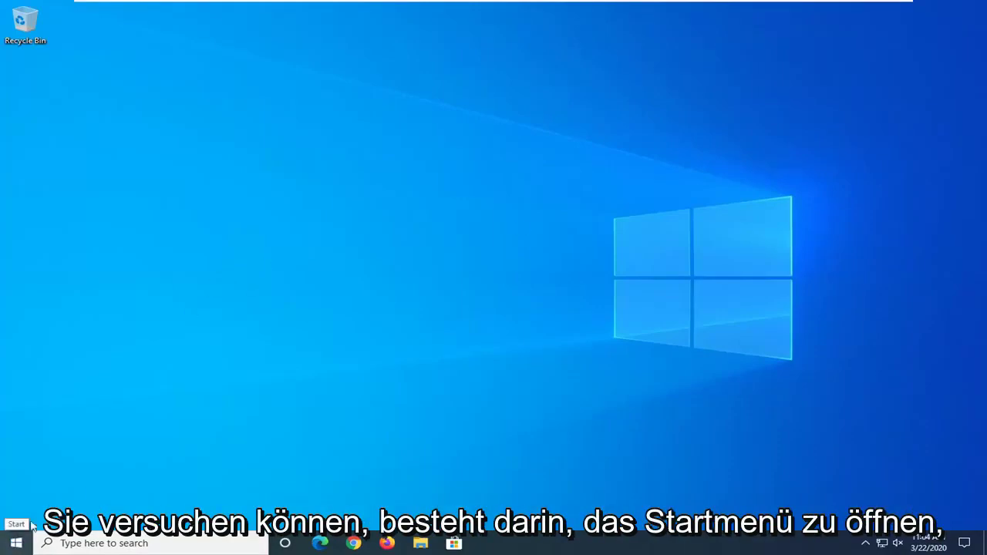
- Launch Command Prompt as administrator from a 'cmd' search and approve User Account Control
{"action": "left_click", "coordinate": [15, 543]}
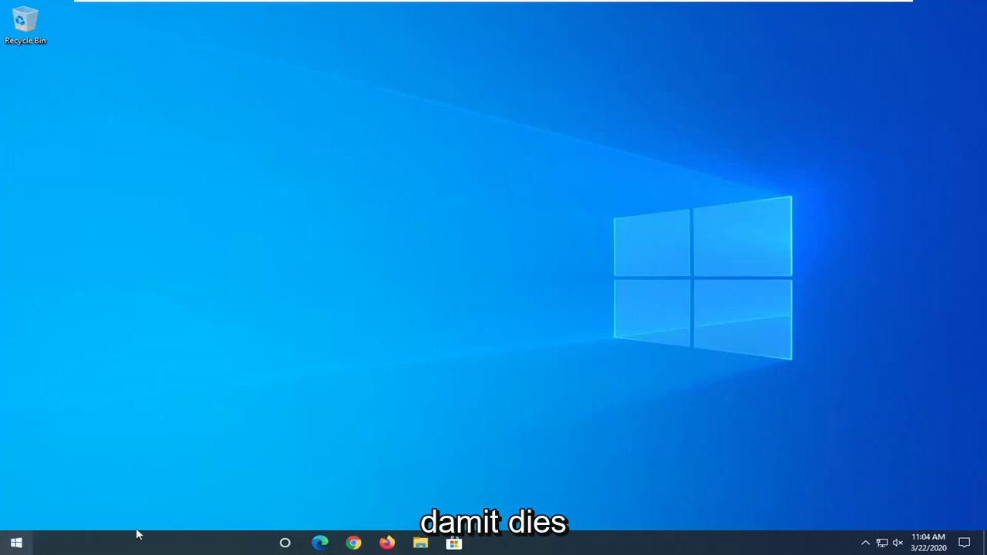
{"action": "type", "text": "cmd"}
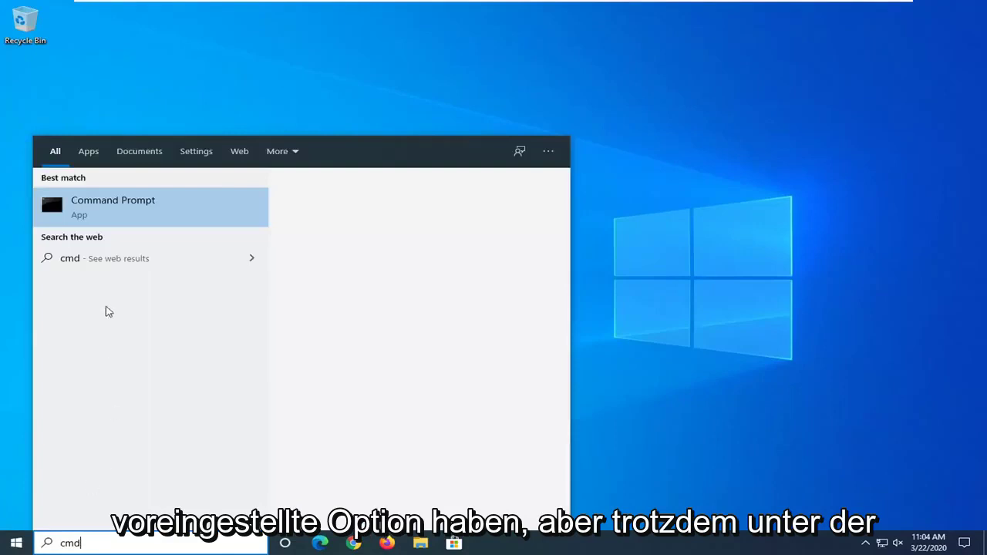
{"action": "right_click", "coordinate": [107, 217]}
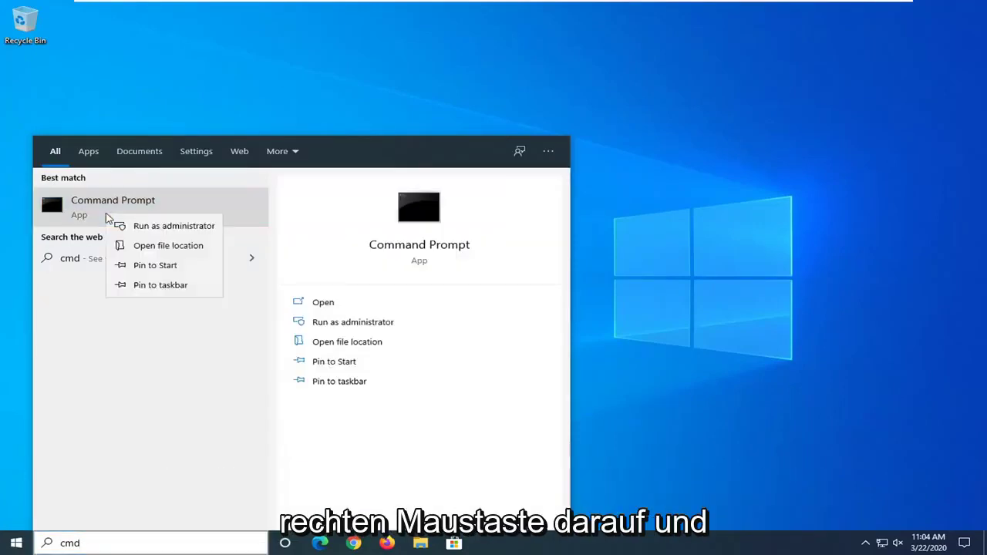
{"action": "left_click", "coordinate": [141, 225]}
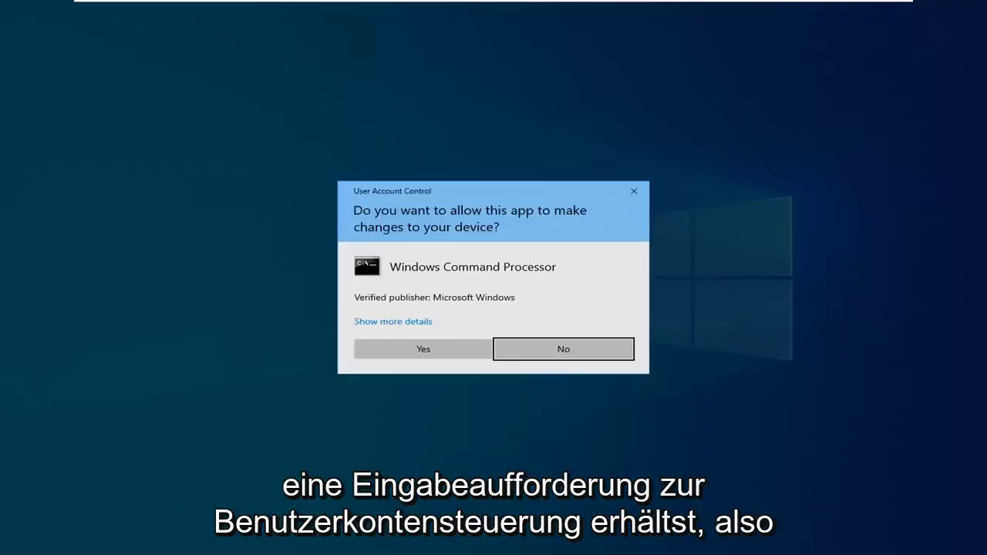
{"action": "left_click", "coordinate": [437, 352]}
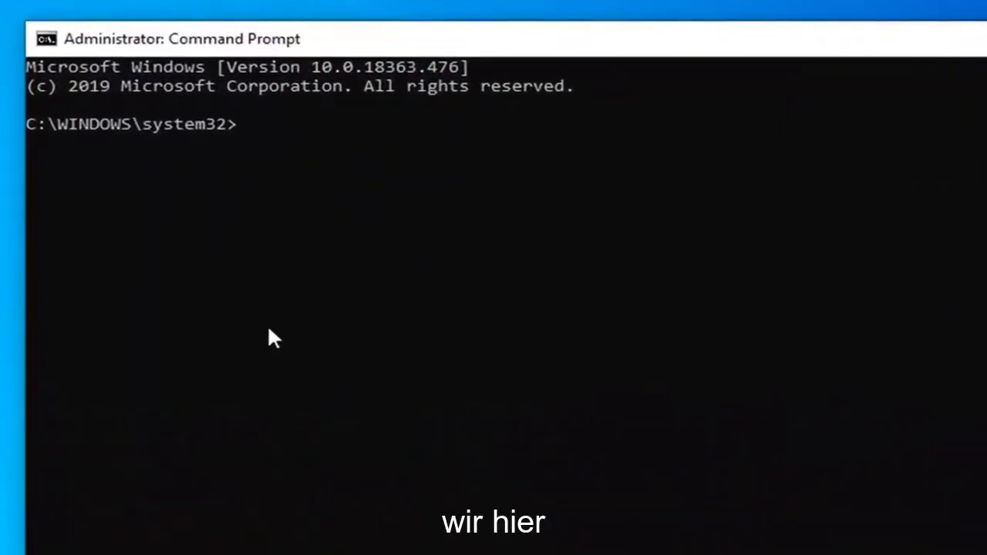
- Run 'netsh winsock reset catalog' in the administrator Command Prompt
{"action": "type", "text": "netsh"}
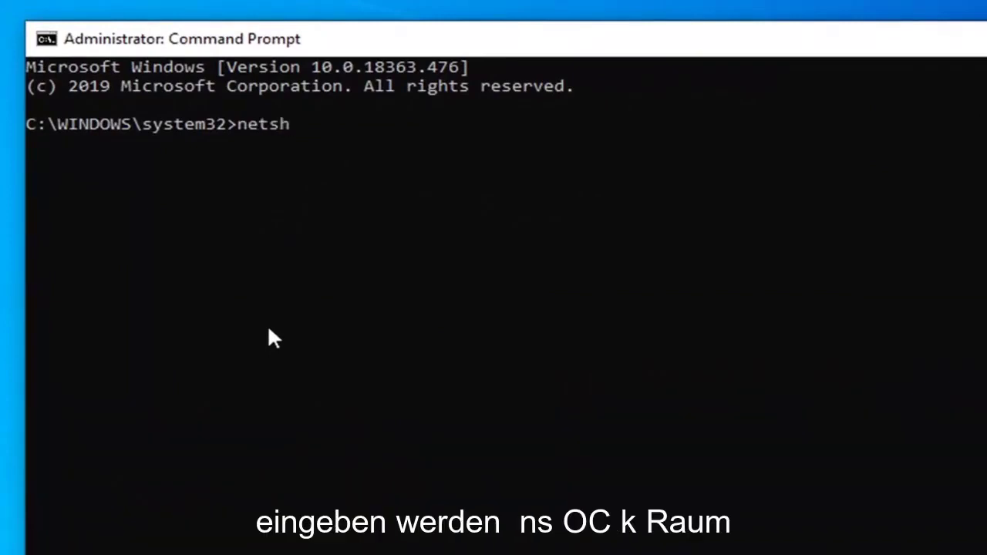
{"action": "type", "text": " winsock"}
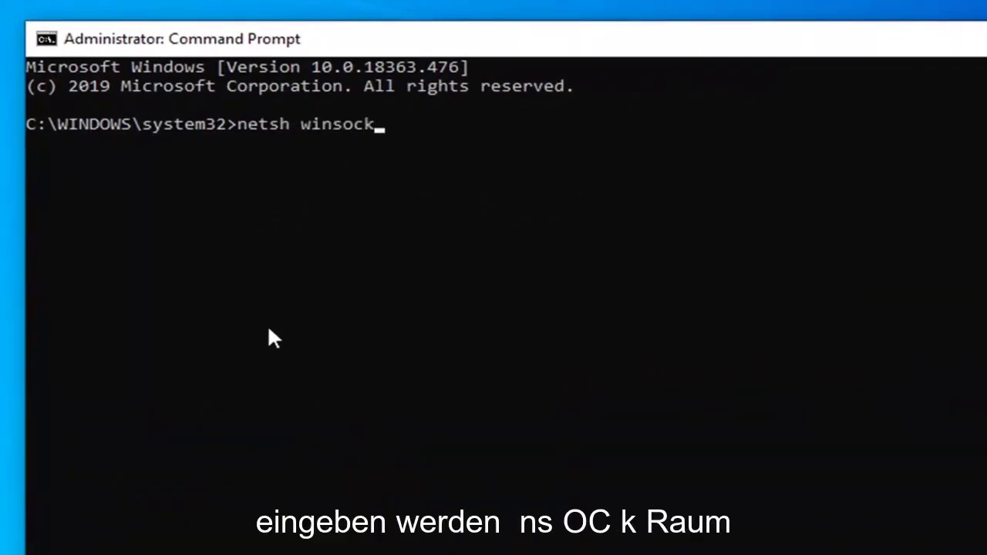
{"action": "type", "text": " reset "}
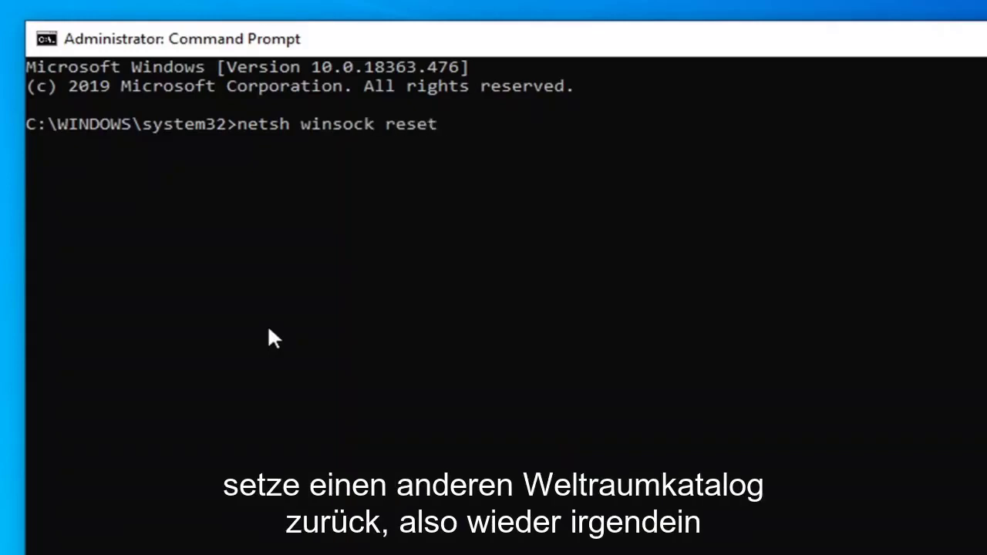
{"action": "type", "text": "catalog"}
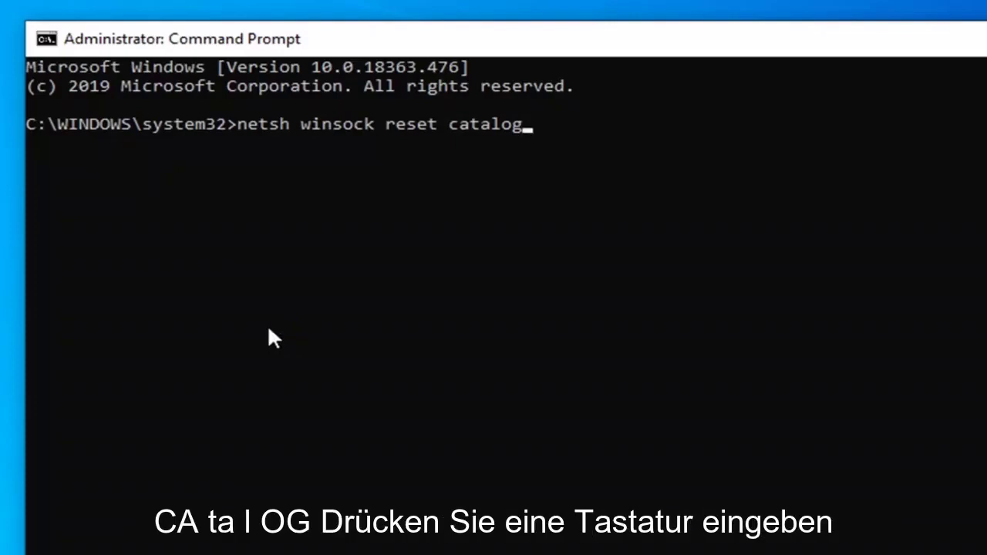
{"action": "key", "text": "Return"}
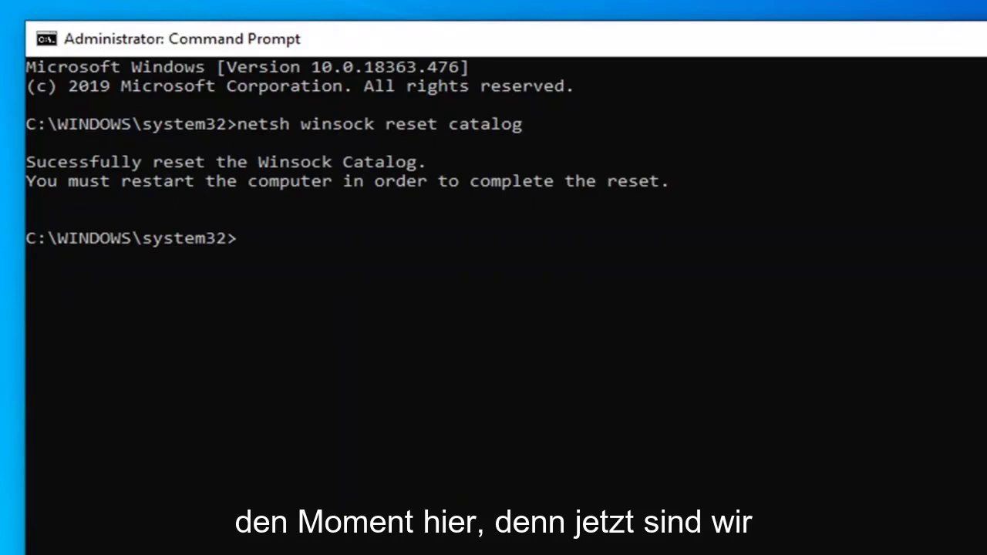
- Run 'netsh int ipv4 reset reset.log', then close the Command Prompt window
{"action": "type", "text": "ne"}
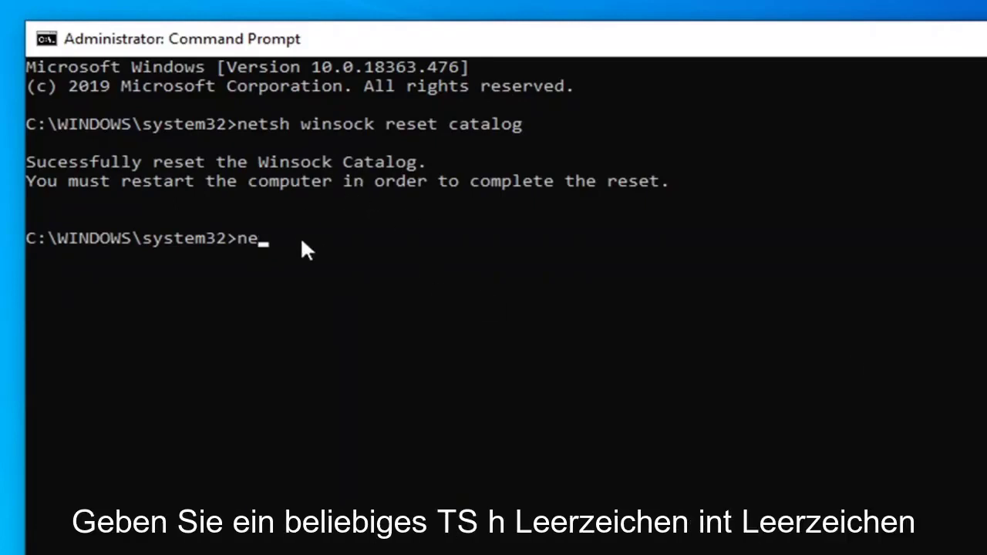
{"action": "type", "text": "tsh int ip"}
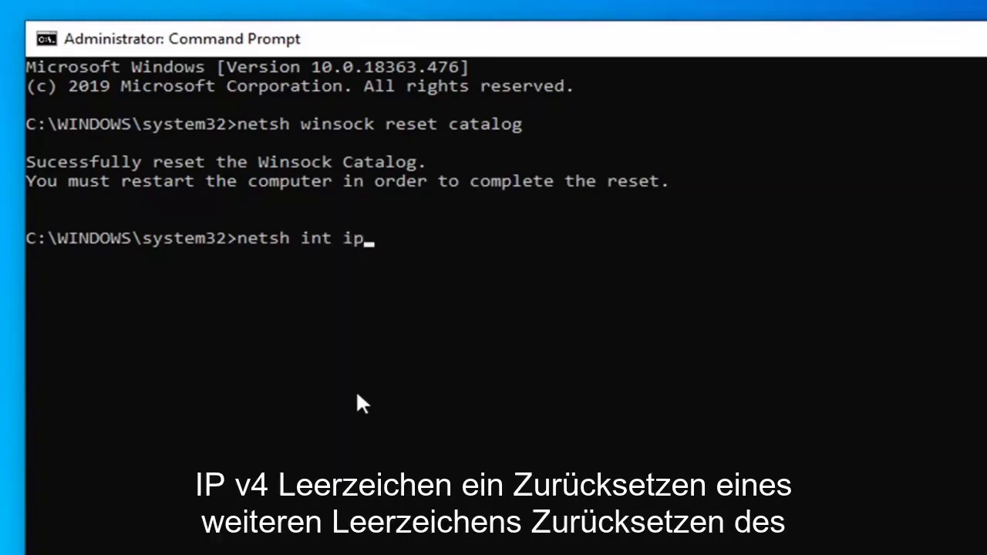
{"action": "type", "text": "v4 reset"}
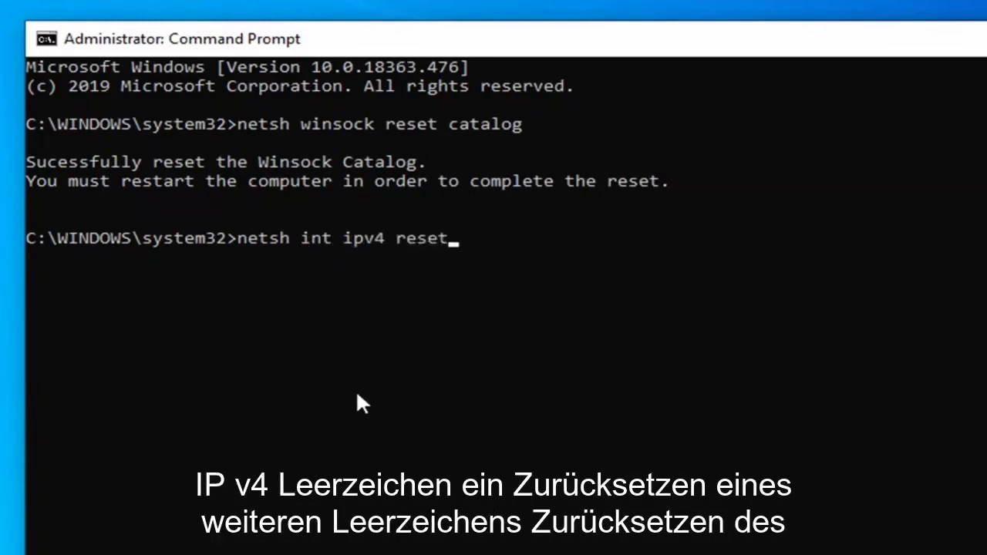
{"action": "type", "text": " reset.log"}
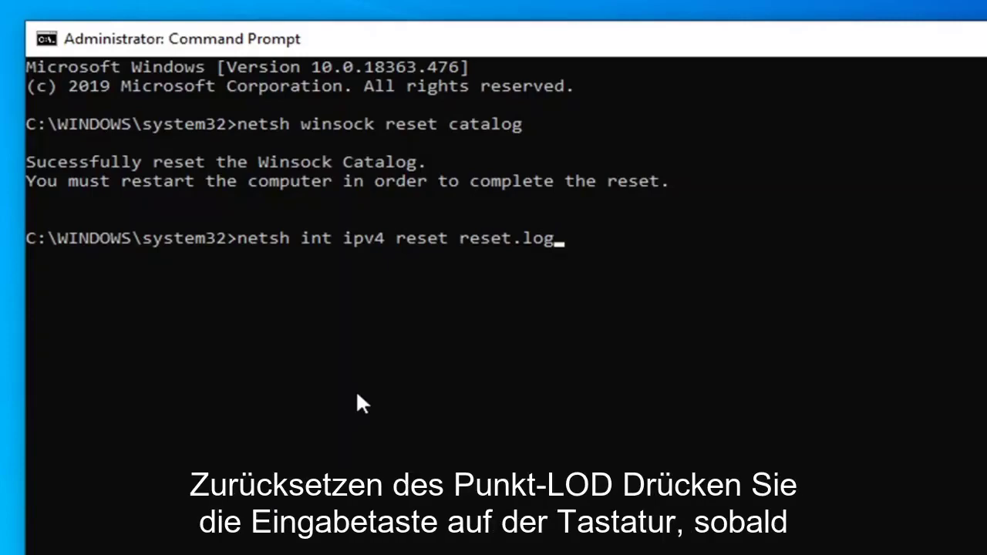
{"action": "key", "text": "Return"}
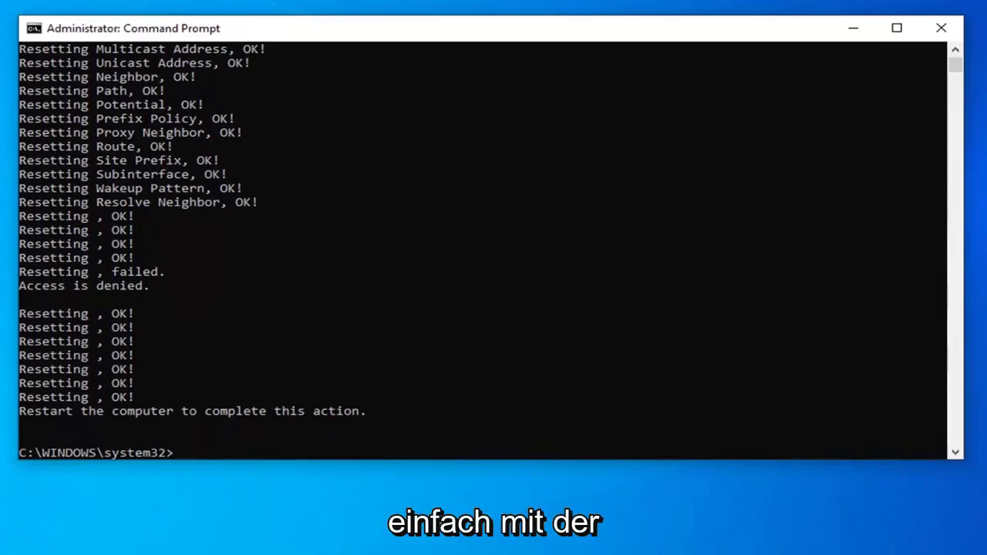
{"action": "left_click", "coordinate": [940, 31]}
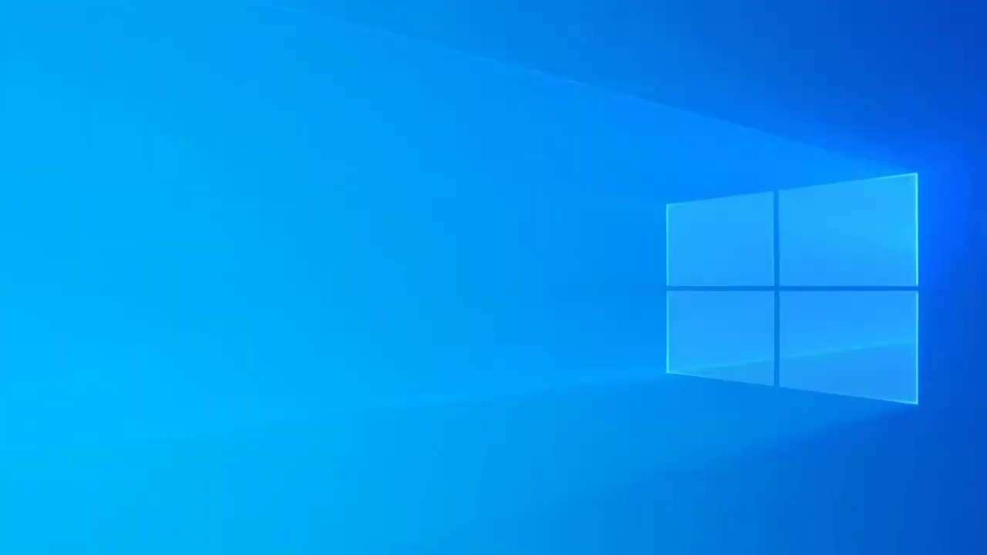
- Open Device Manager via search, expand Network adapters, and select the Intel(R) 82574L adapter
{"action": "key", "text": "super"}
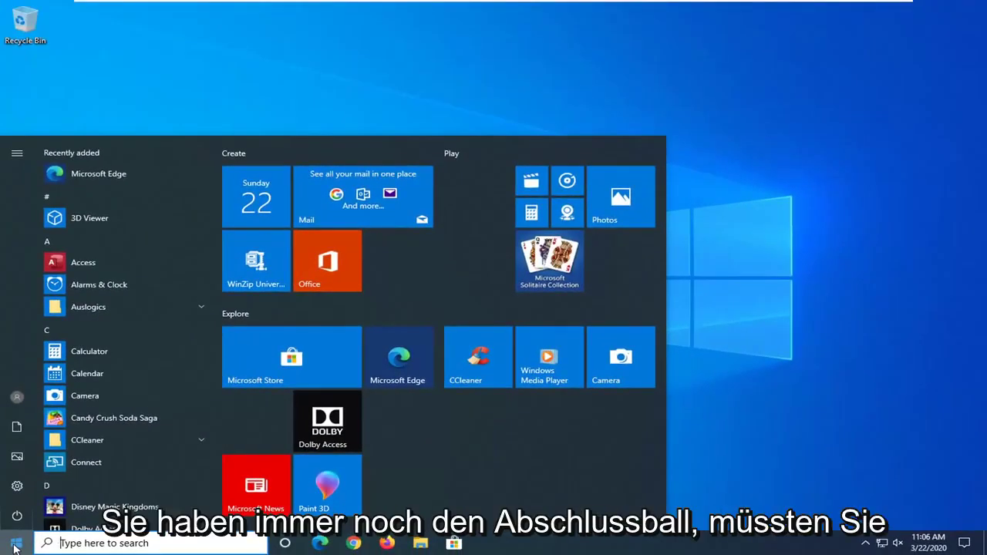
{"action": "type", "text": "device manager"}
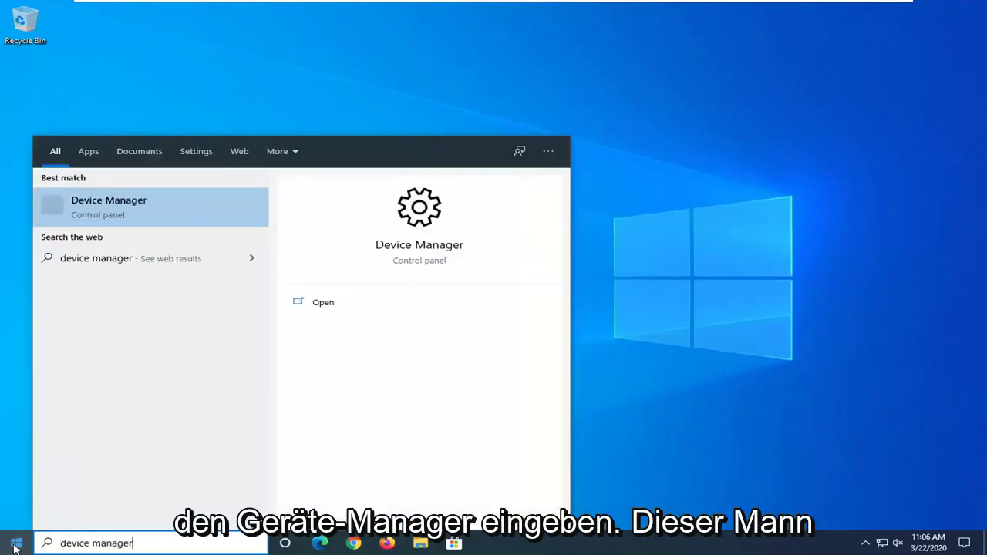
{"action": "left_click", "coordinate": [119, 213]}
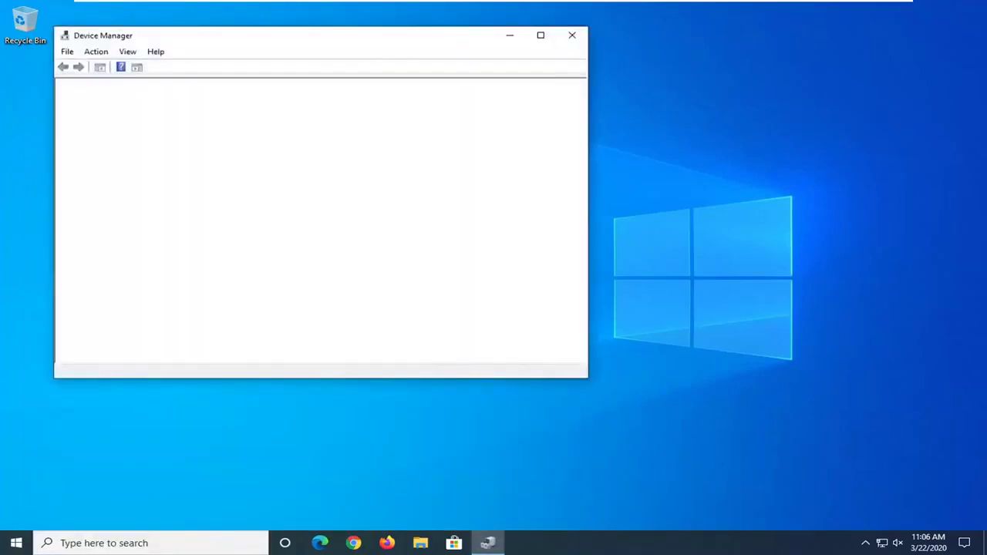
{"action": "left_click_drag", "start_coordinate": [375, 46], "coordinate": [497, 57]}
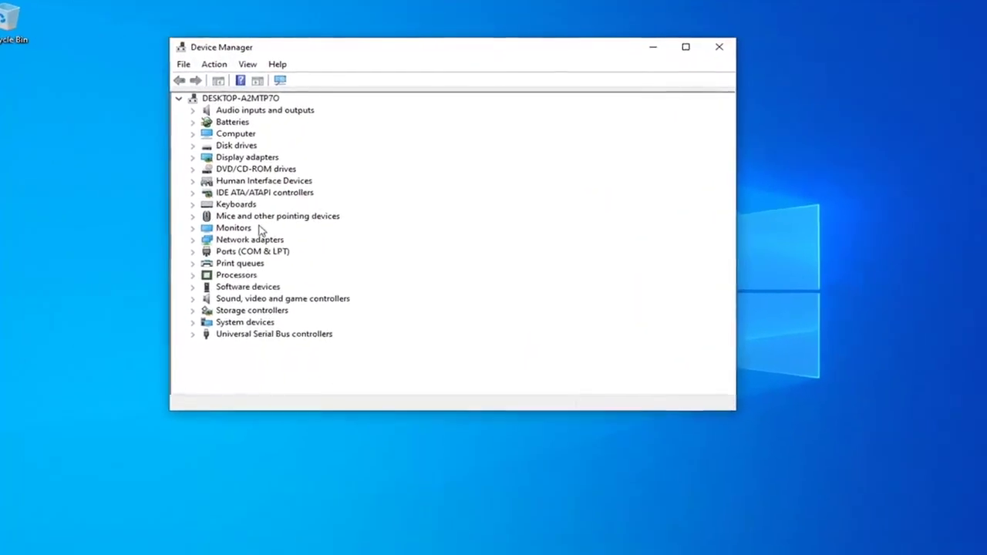
{"action": "left_click", "coordinate": [245, 231]}
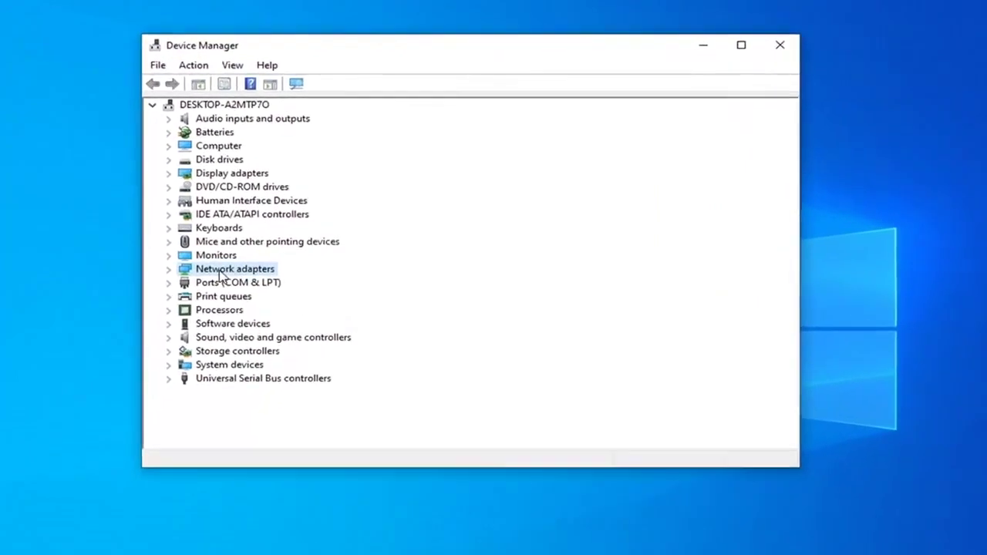
{"action": "double_click", "coordinate": [220, 269]}
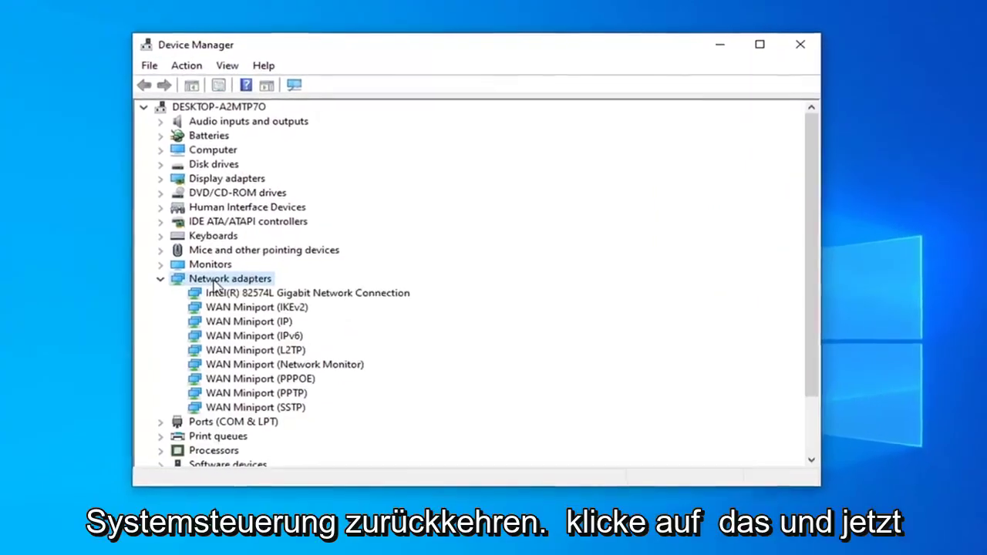
{"action": "left_click", "coordinate": [285, 283]}
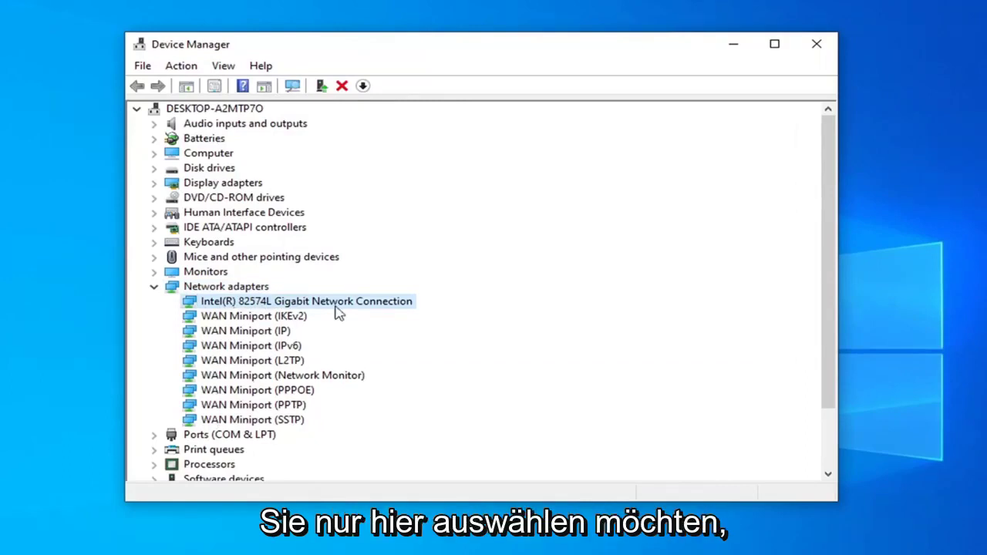
- Uninstall the Intel(R) 82574L Gigabit Network Connection, collapse Network adapters, and close Device Manager
{"action": "right_click", "coordinate": [252, 303]}
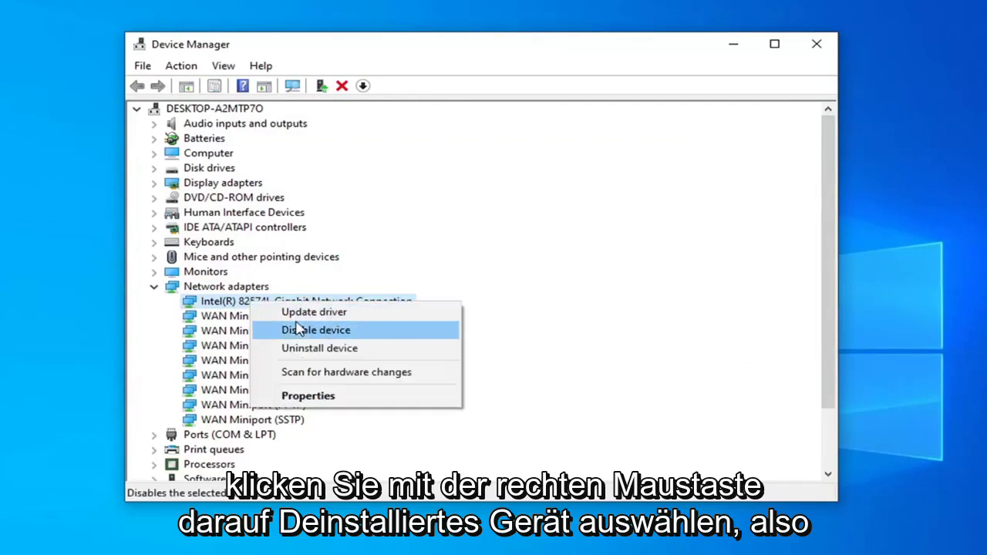
{"action": "left_click", "coordinate": [329, 349]}
{"action": "left_click", "coordinate": [575, 409]}
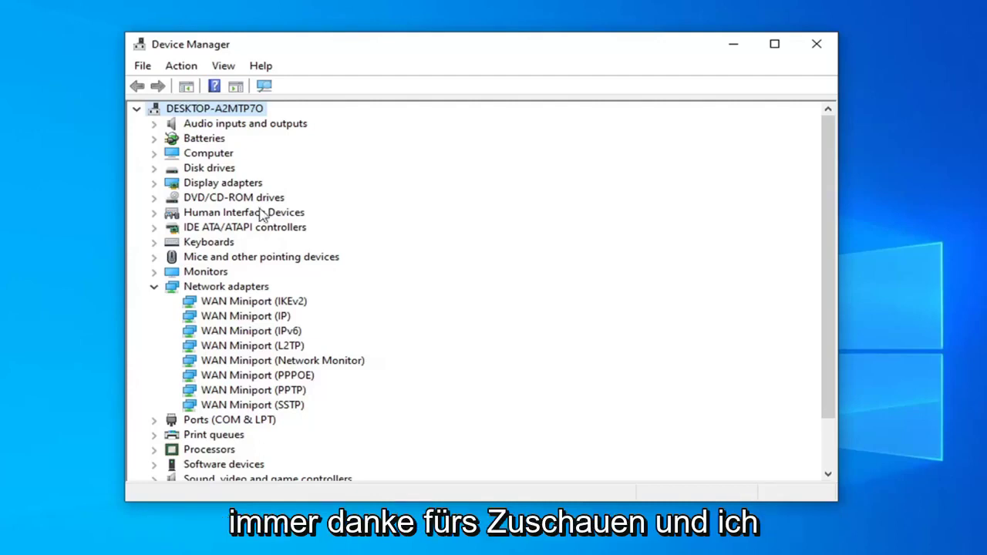
{"action": "left_click", "coordinate": [154, 286]}
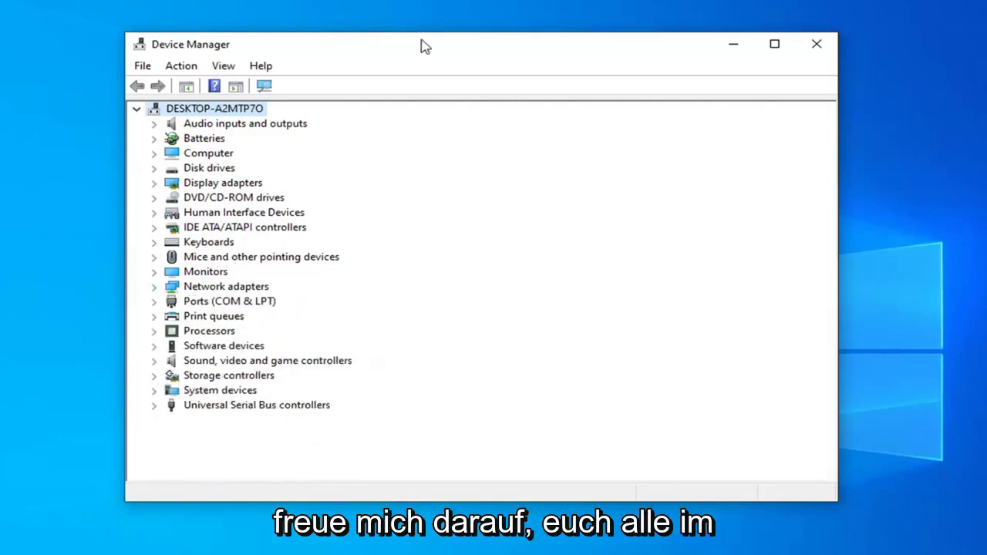
{"action": "left_click", "coordinate": [817, 44]}
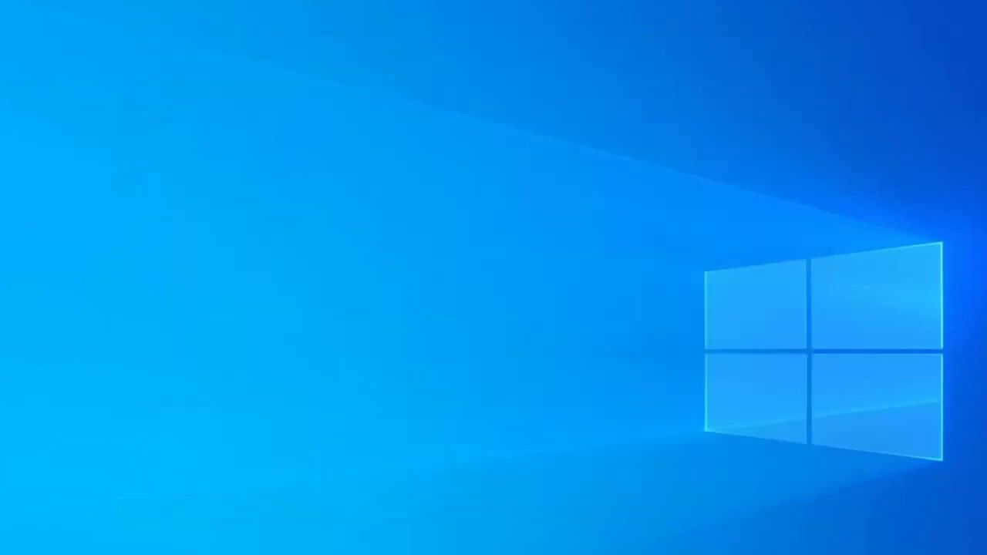